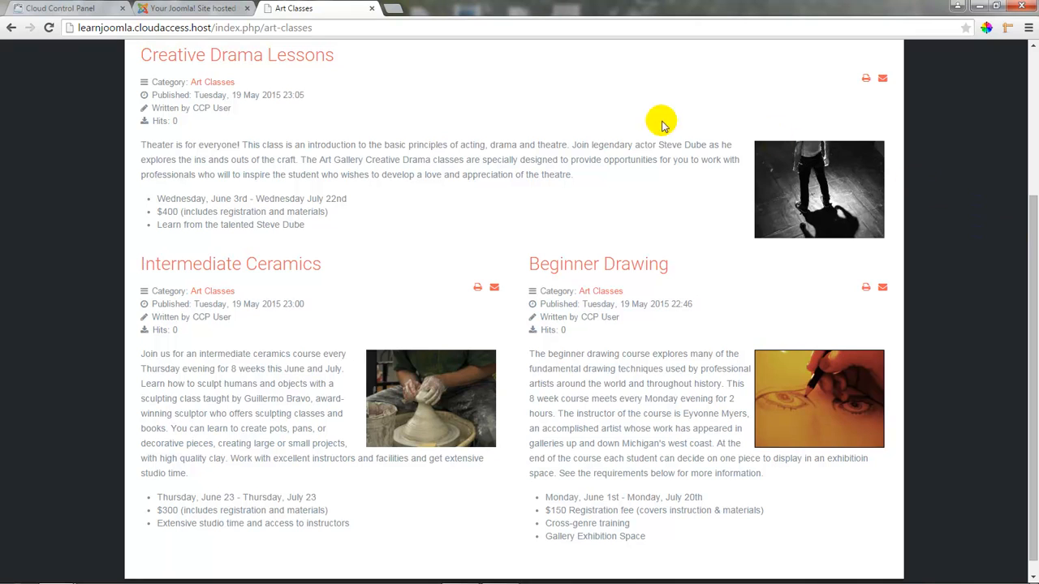
Step: Switch to the Joomla administrator and open the Art Classes item of the Main Menu for editing
left_click(204, 9)
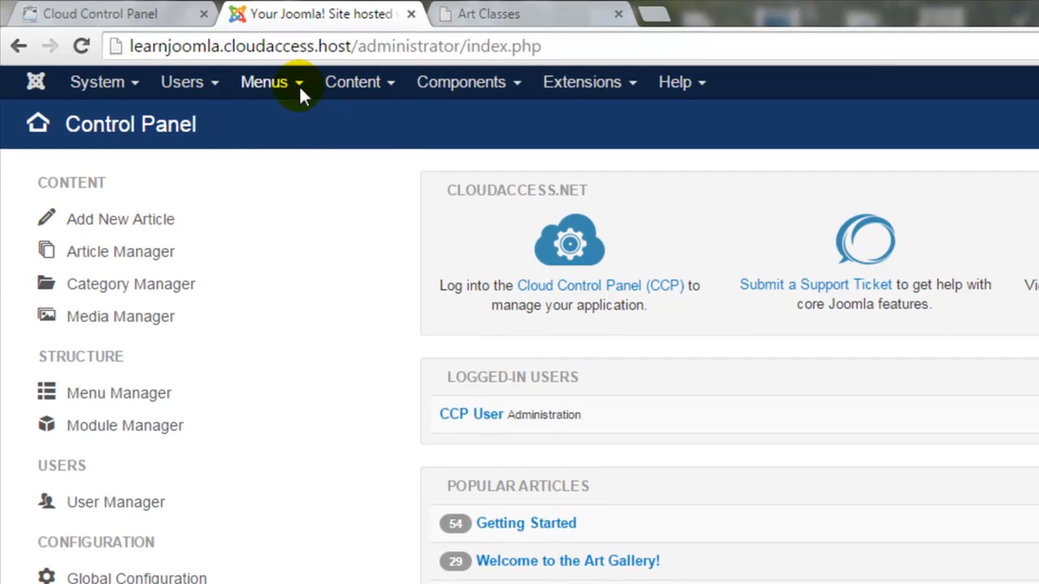
left_click(299, 85)
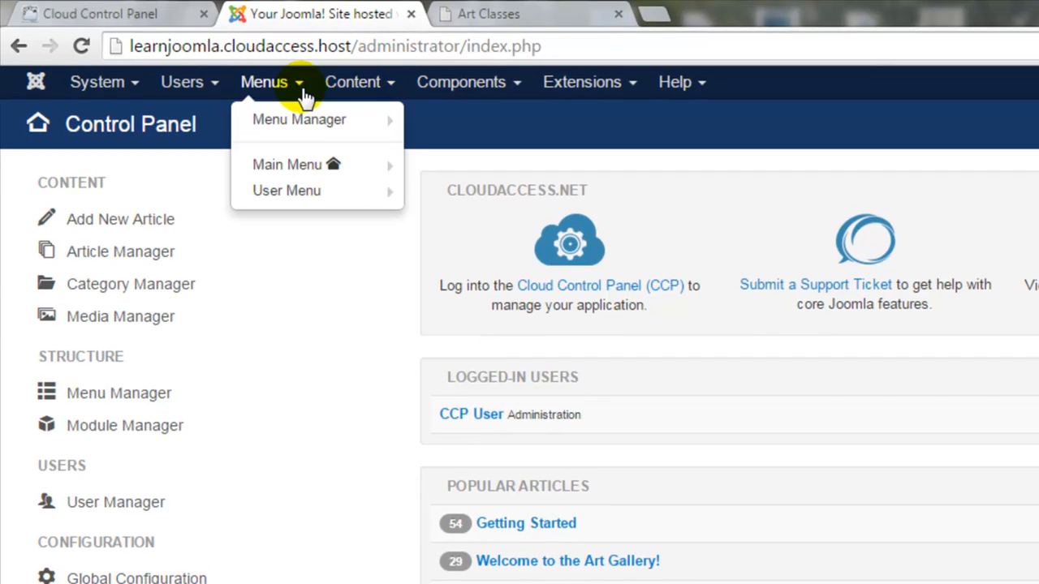
left_click(309, 123)
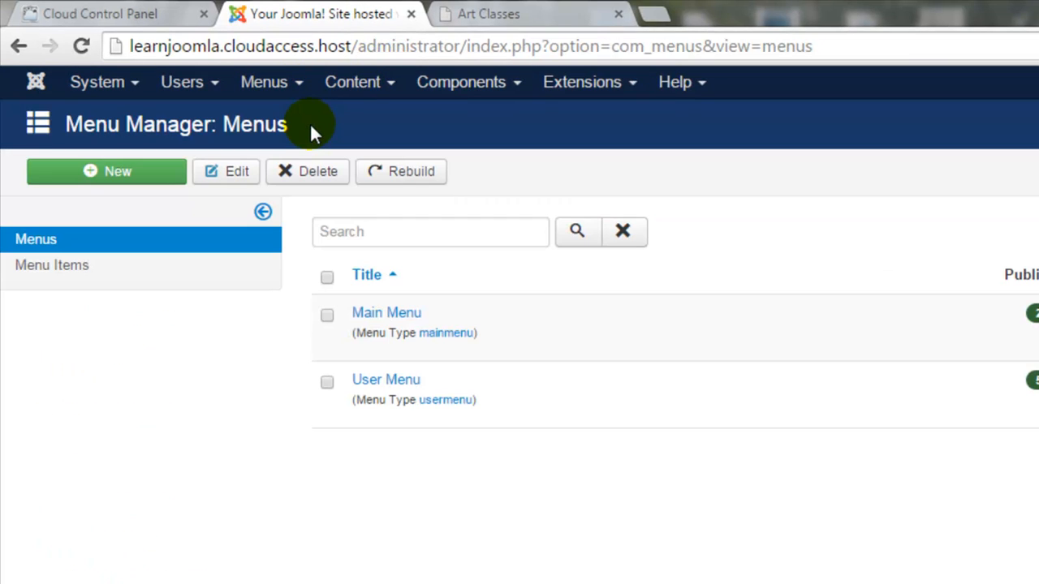
left_click(386, 314)
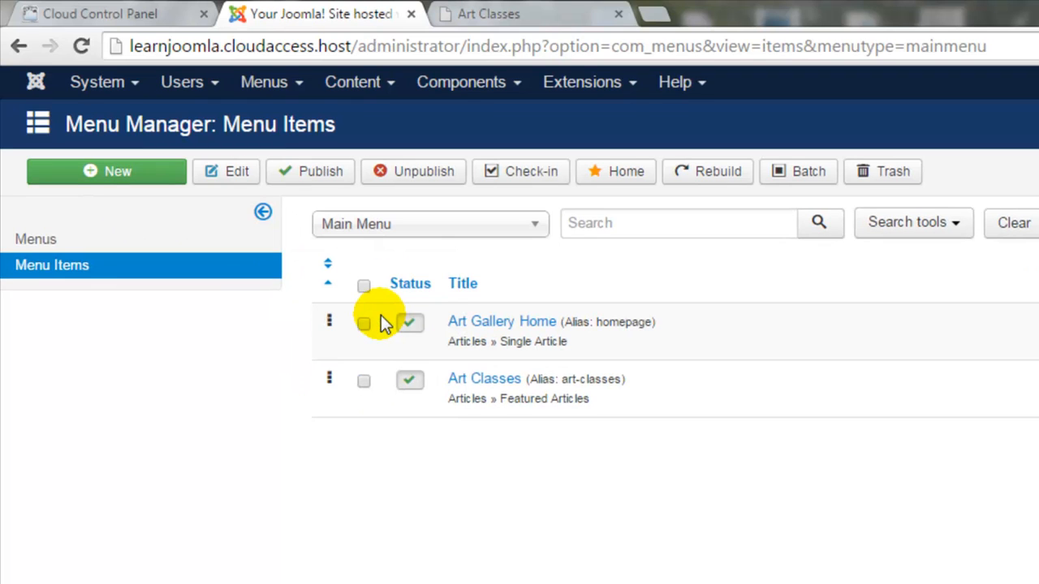
left_click(496, 386)
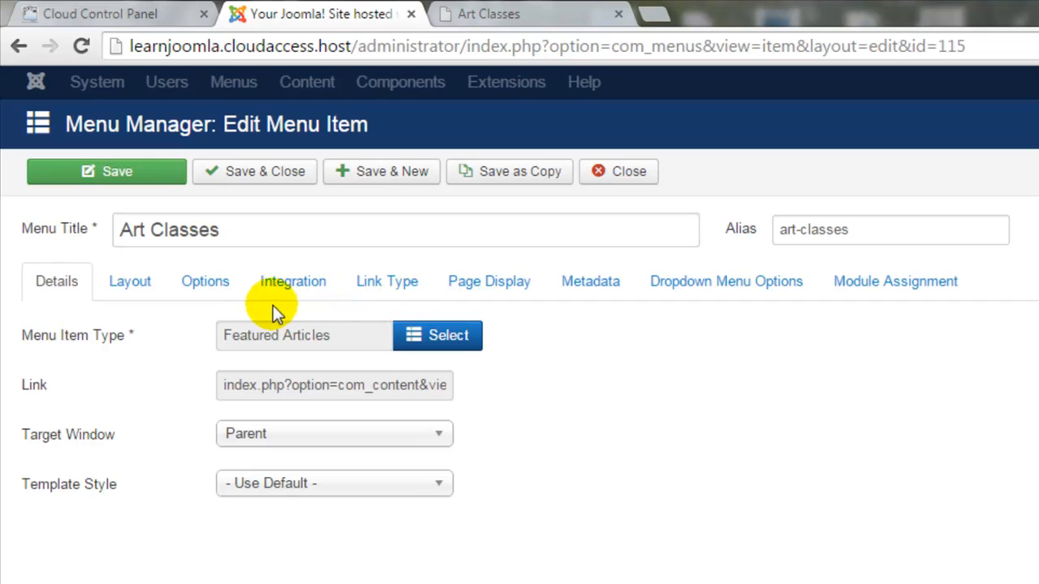
Step: Set Show Category to Hide for the Art Classes menu item, save it, and reload the live Art Classes page
left_click(223, 290)
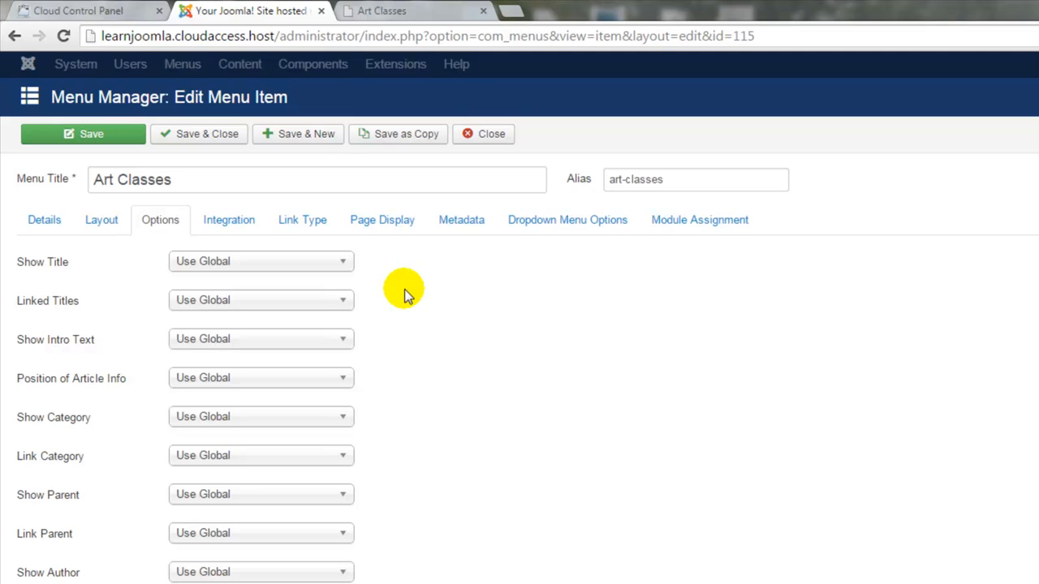
left_click(345, 420)
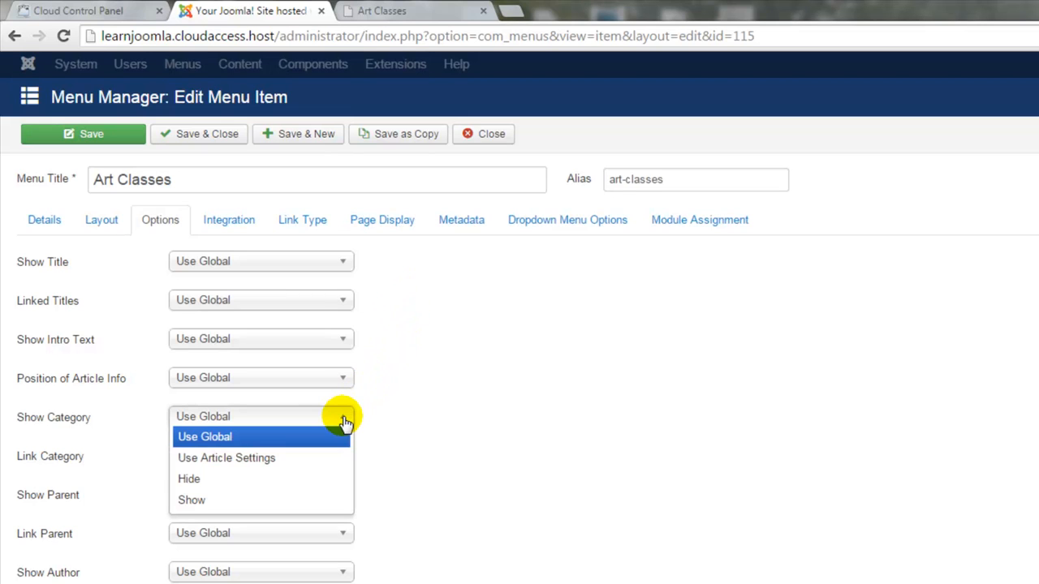
left_click(294, 482)
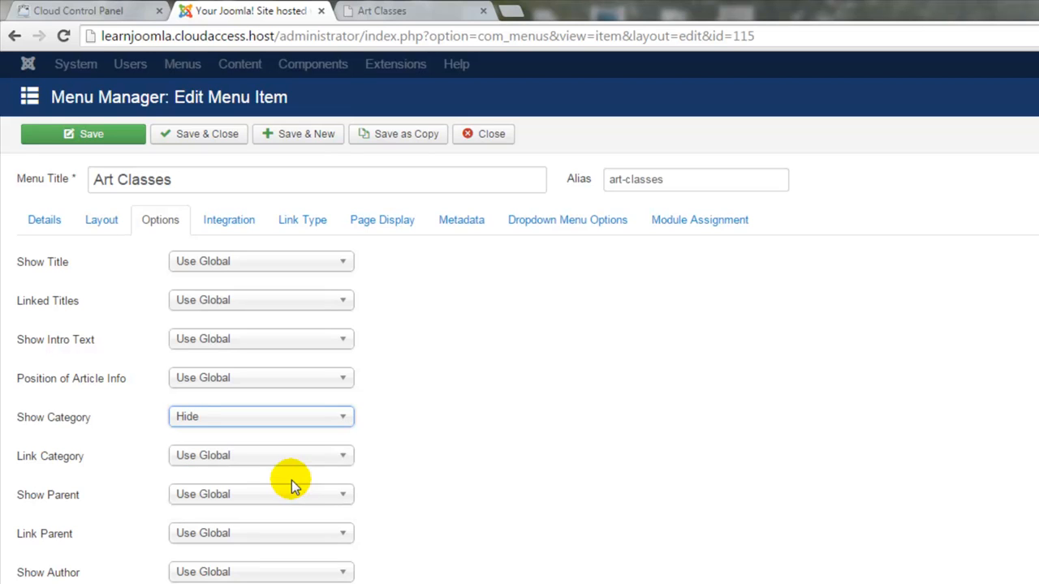
left_click(120, 142)
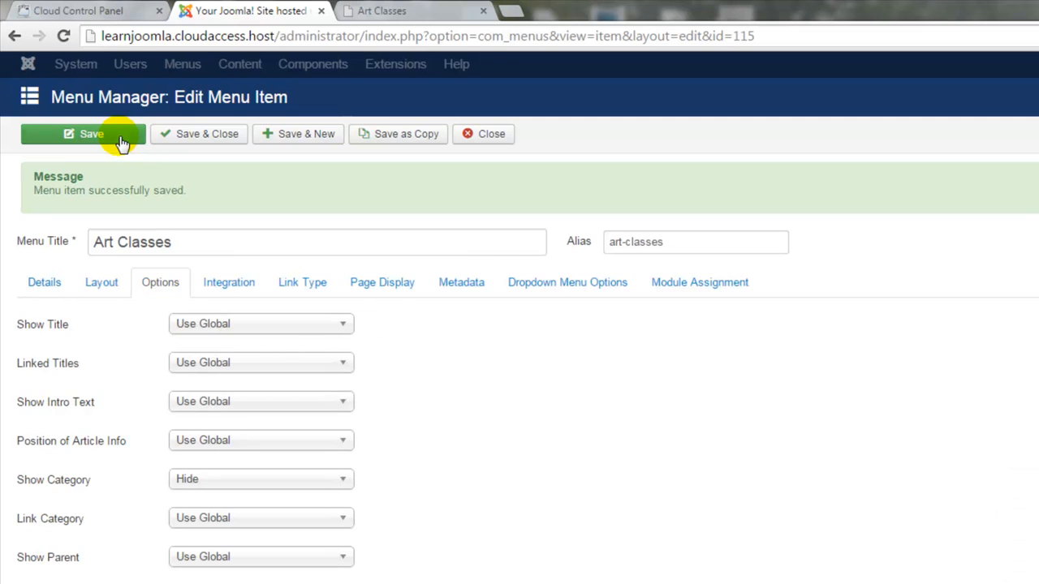
left_click(404, 13)
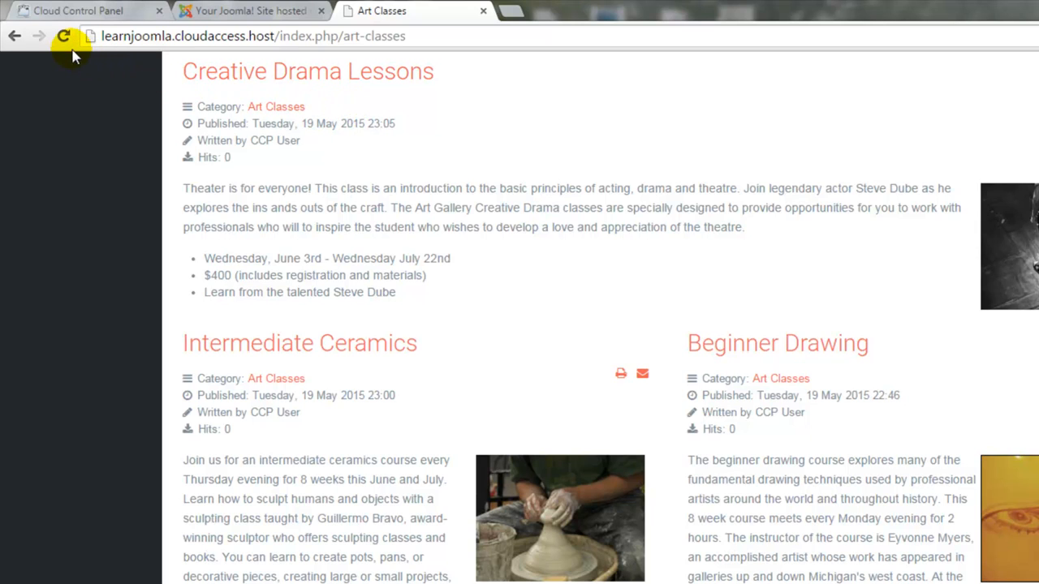
left_click(64, 38)
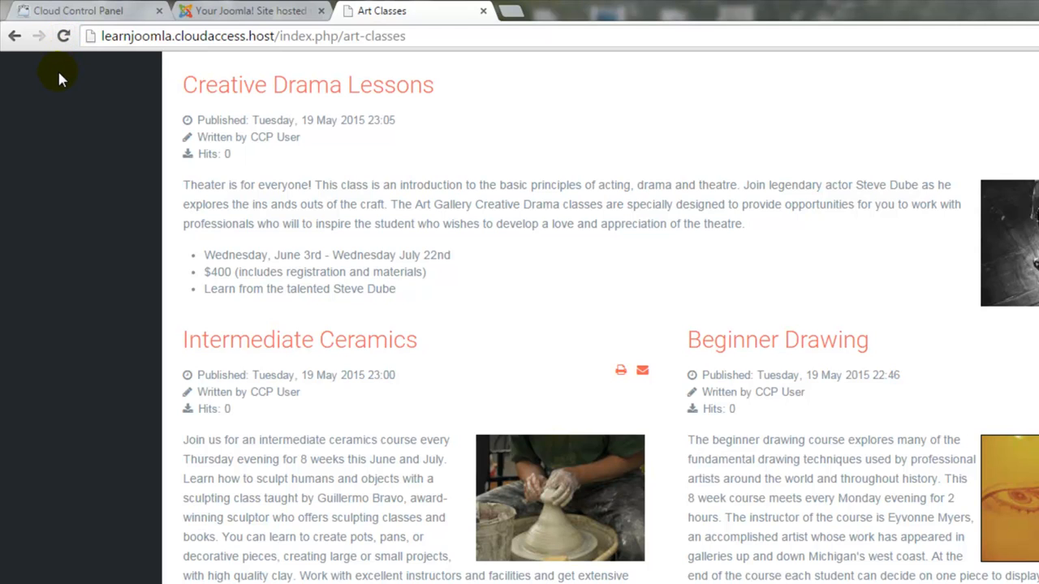
Step: Return to the administrator, save and close the menu item, and open the Article Manager's global options
left_click(241, 13)
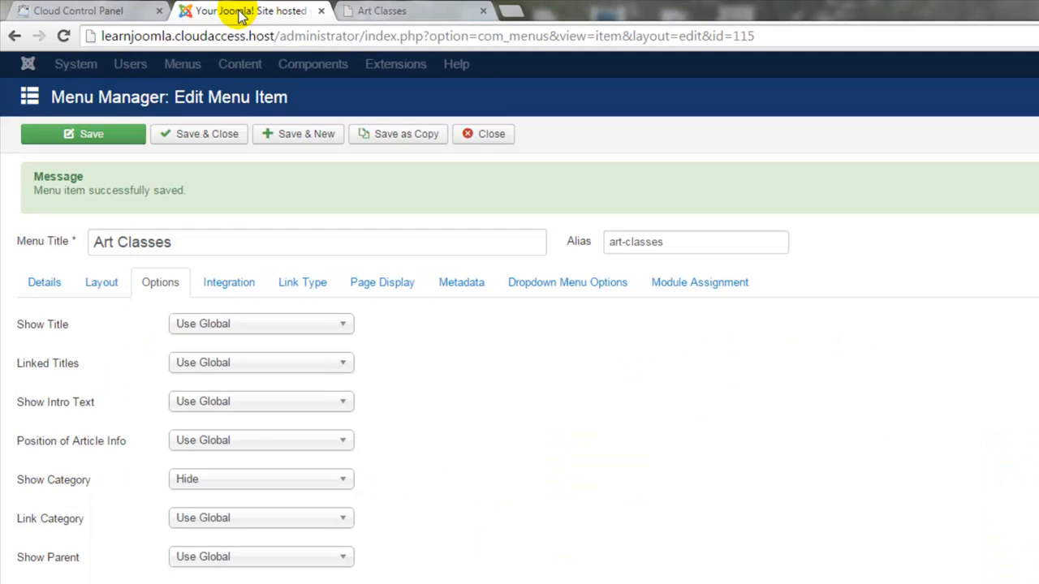
left_click(222, 137)
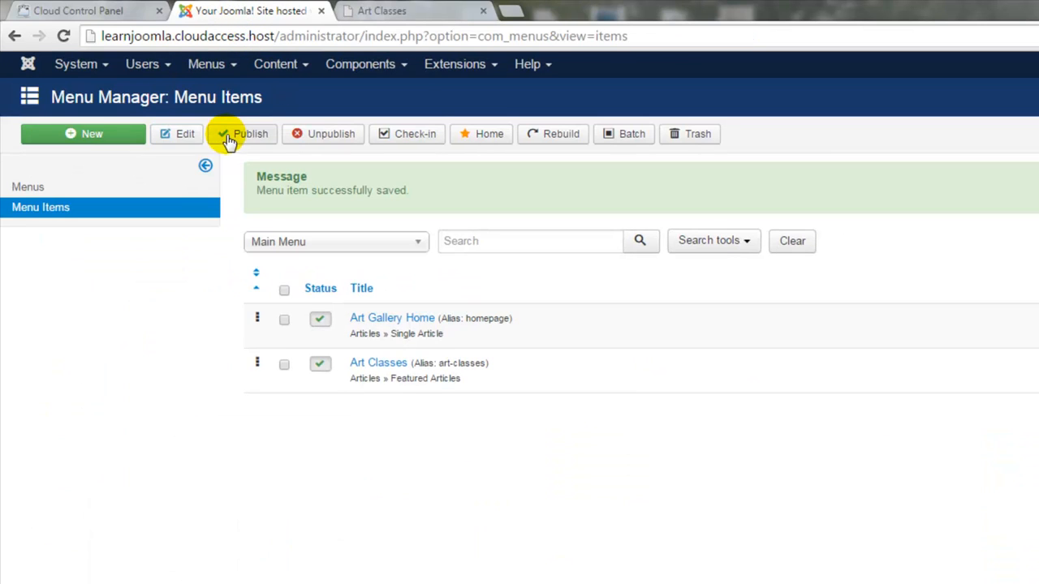
left_click(306, 71)
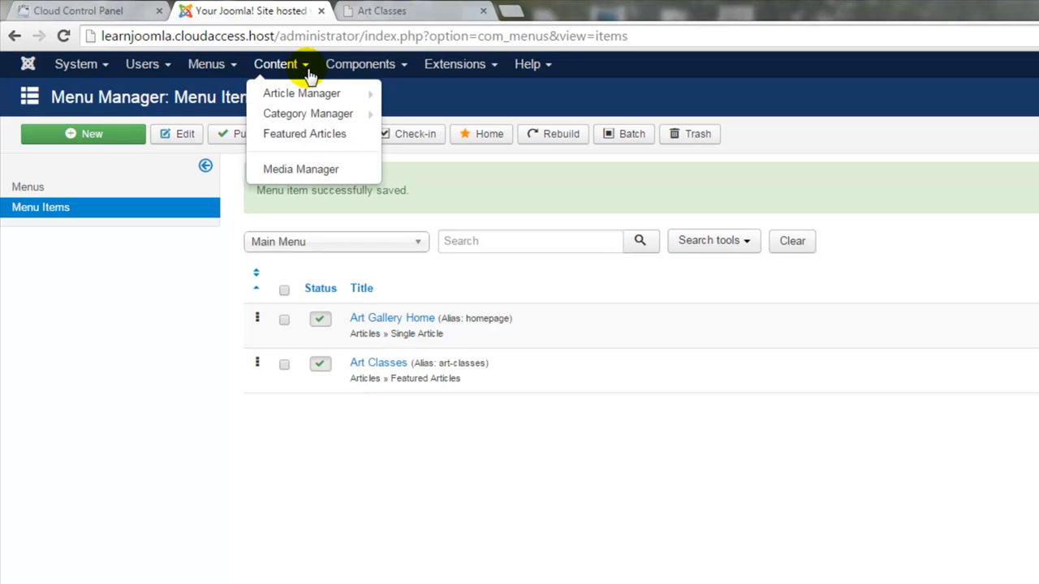
mouse_move(308, 99)
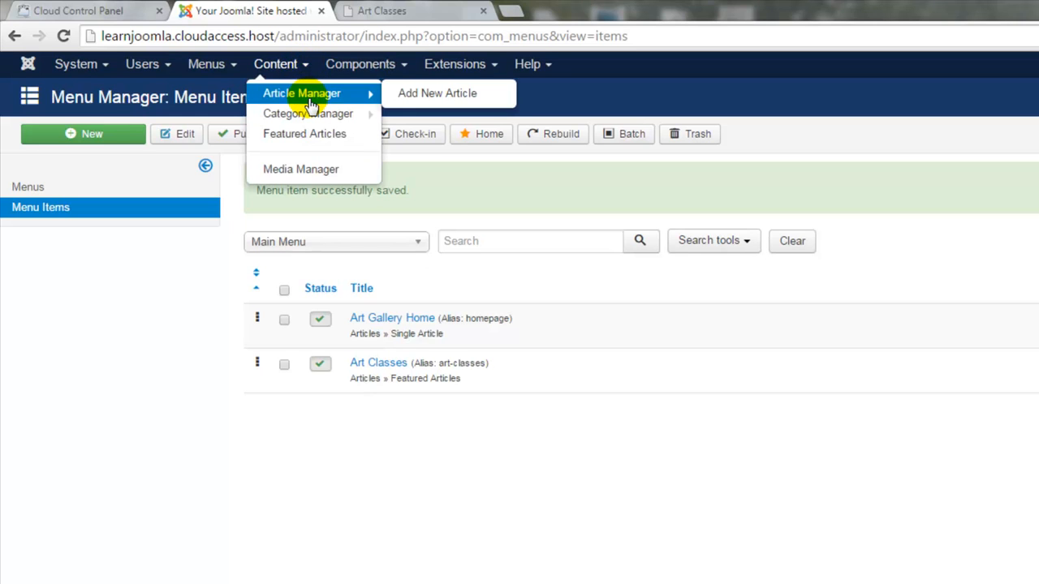
left_click(311, 106)
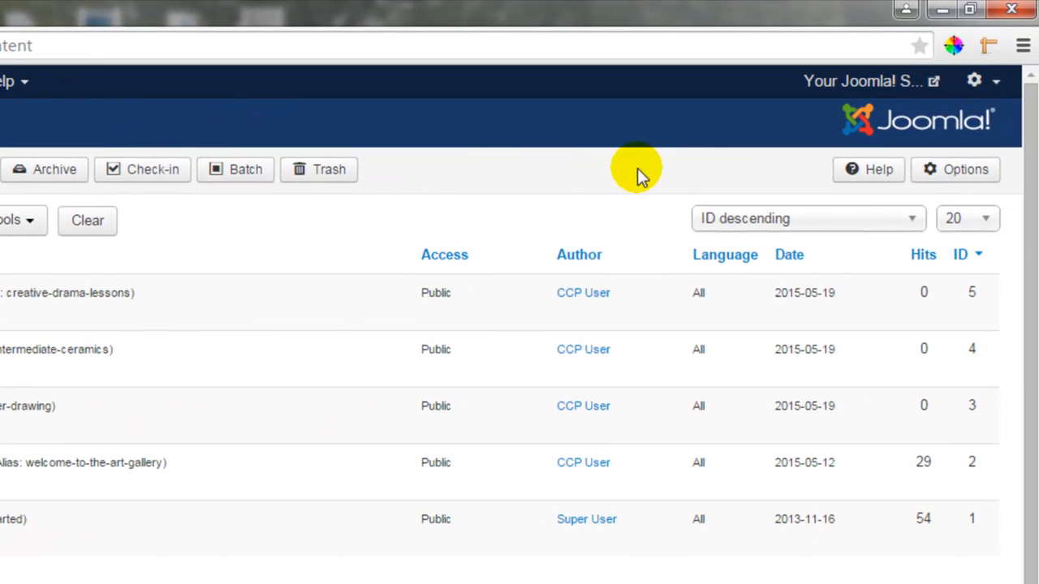
left_click(966, 187)
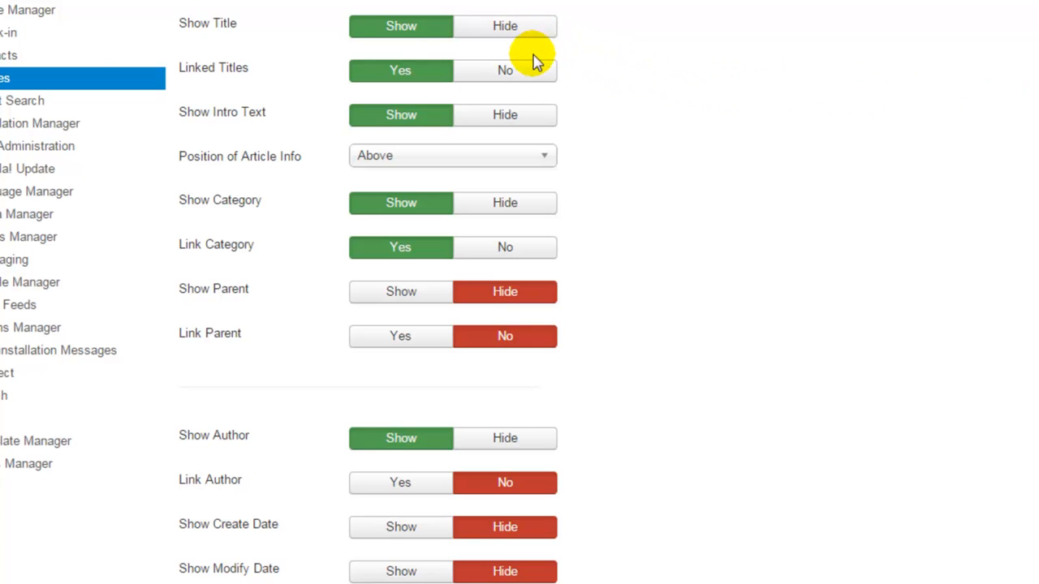
Step: In the global article settings, set Show Intro Text, Show Category and Show Author to Hide, and Link Category to No
left_click(527, 120)
left_click(524, 208)
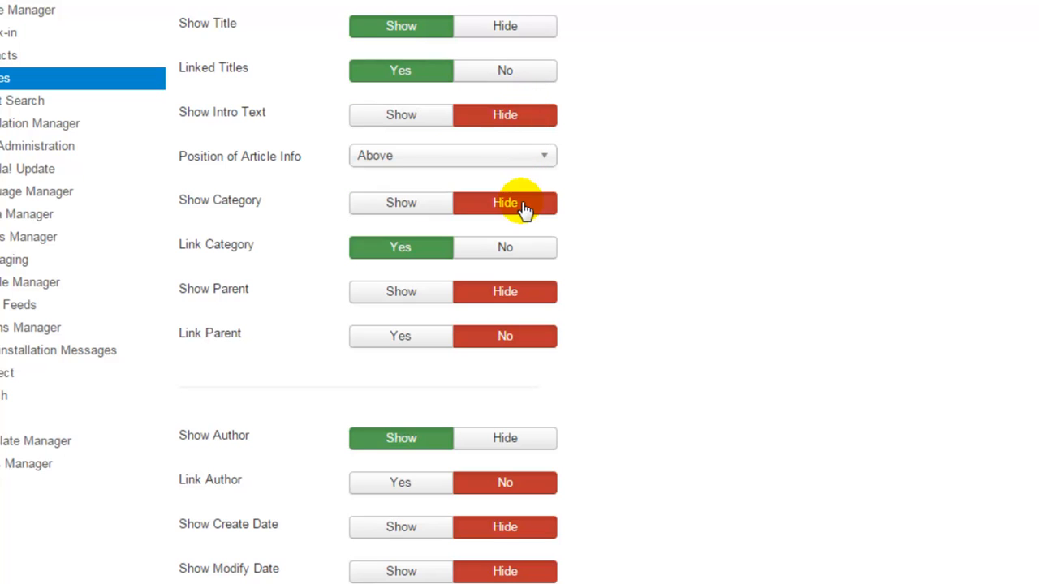
left_click(524, 248)
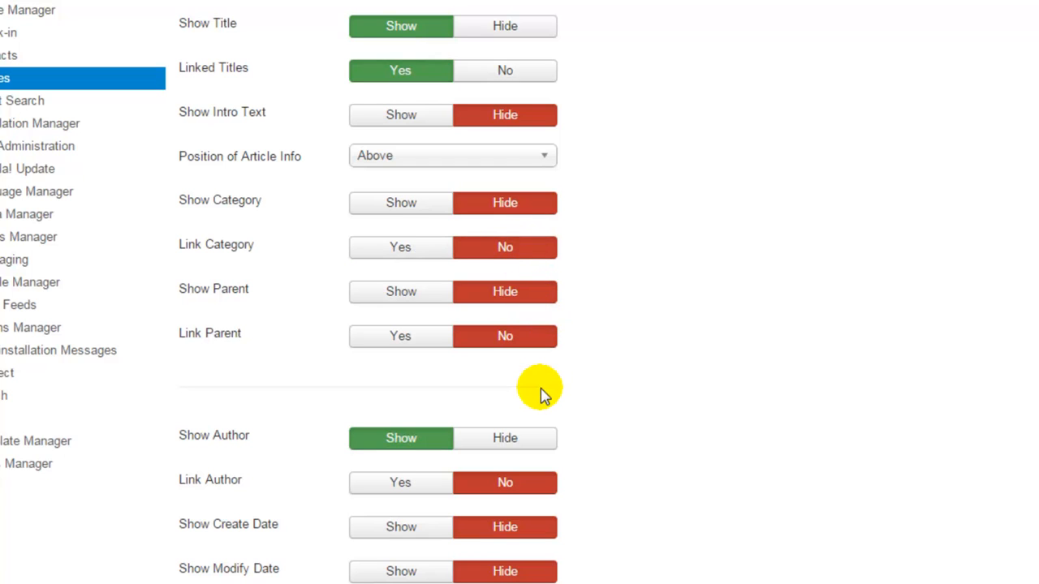
left_click(537, 442)
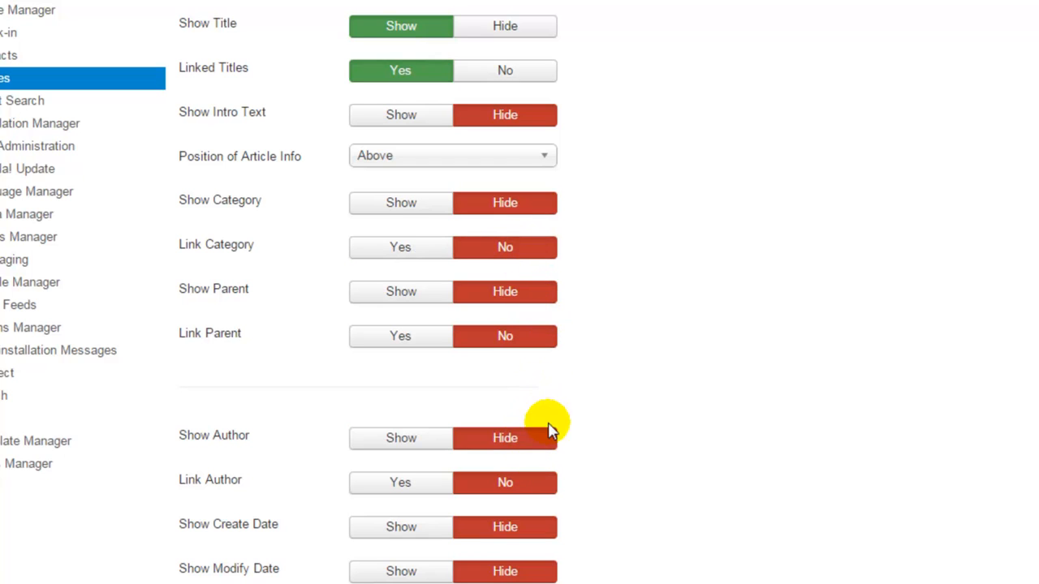
Step: Set the publish date, navigation, tags, icons, print icon, email icon and hits to Hide in the global article settings
scroll(279, 292, "down", 6)
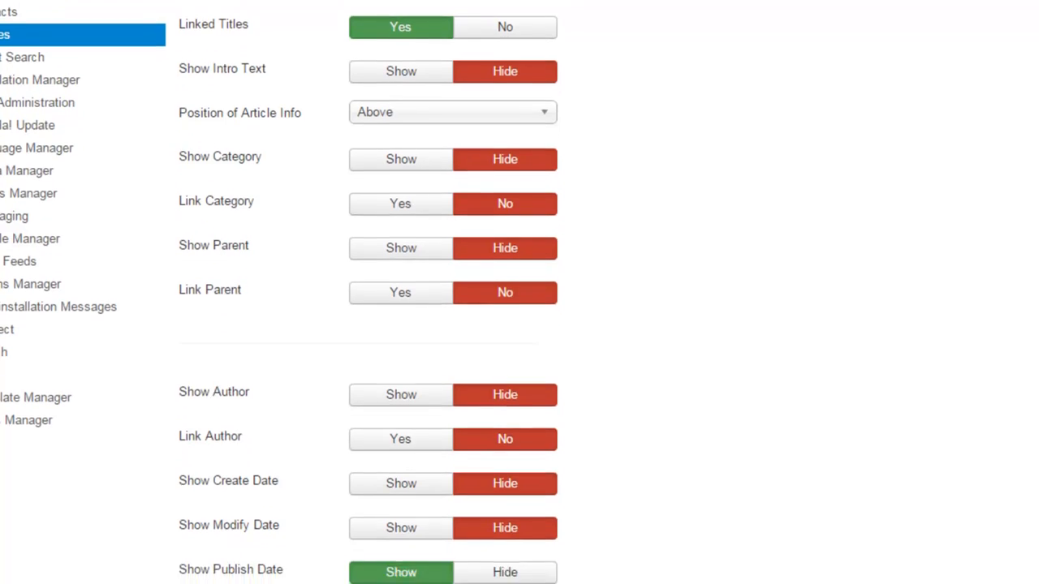
scroll(279, 292, "down", 3)
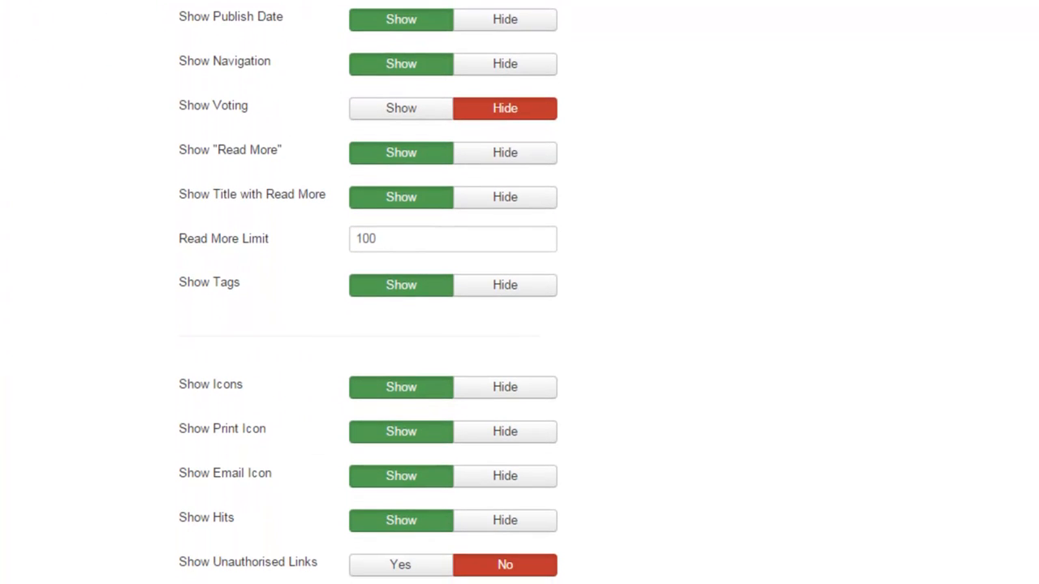
left_click(520, 26)
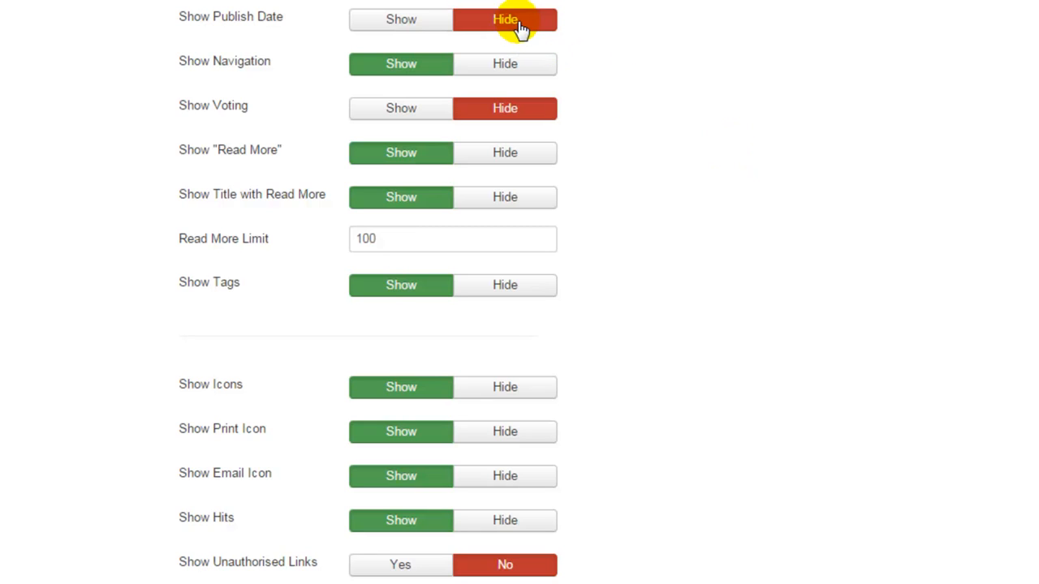
left_click(520, 72)
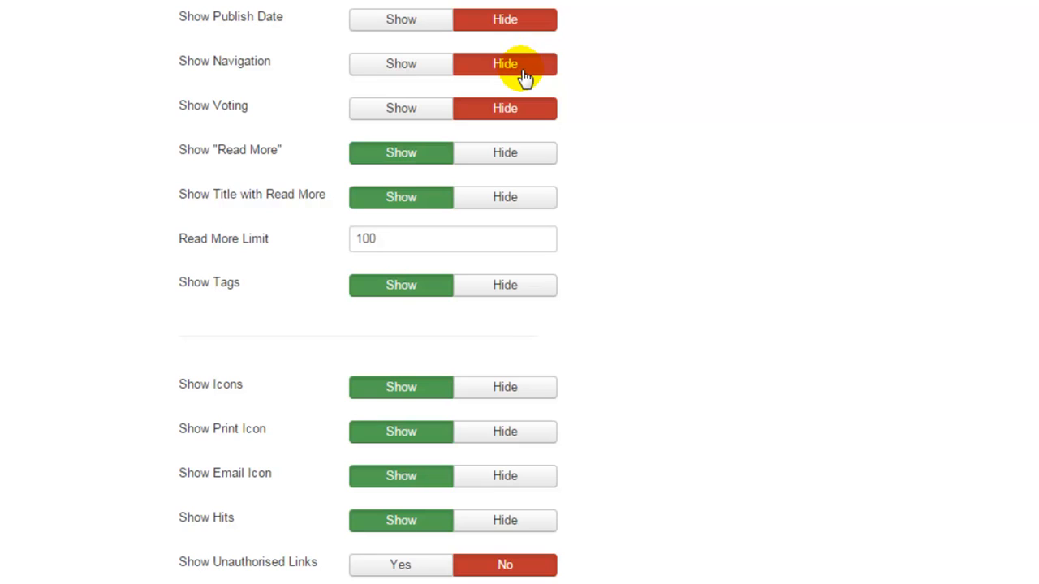
left_click(515, 294)
left_click(520, 400)
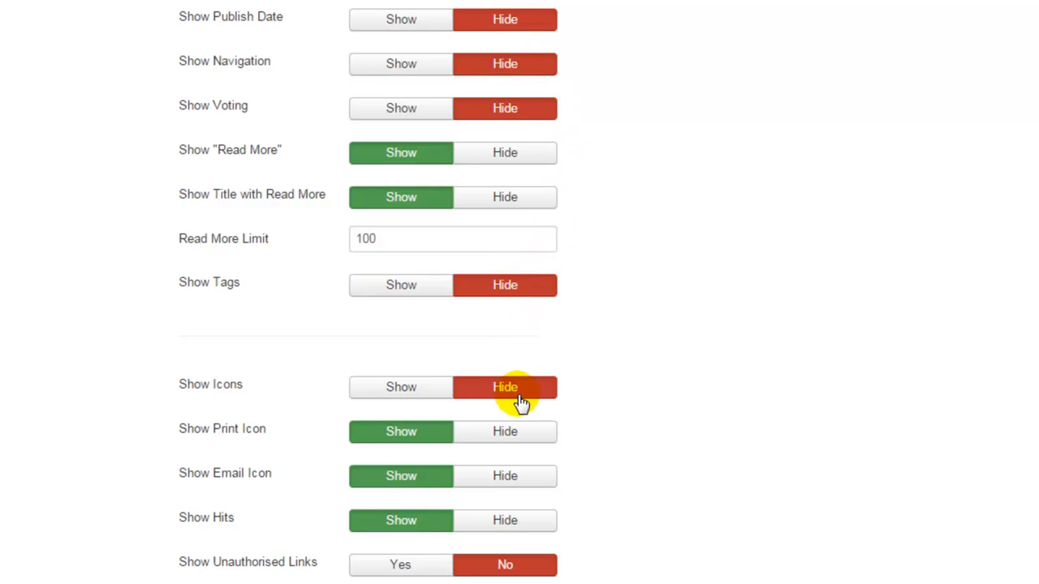
left_click(523, 439)
left_click(526, 479)
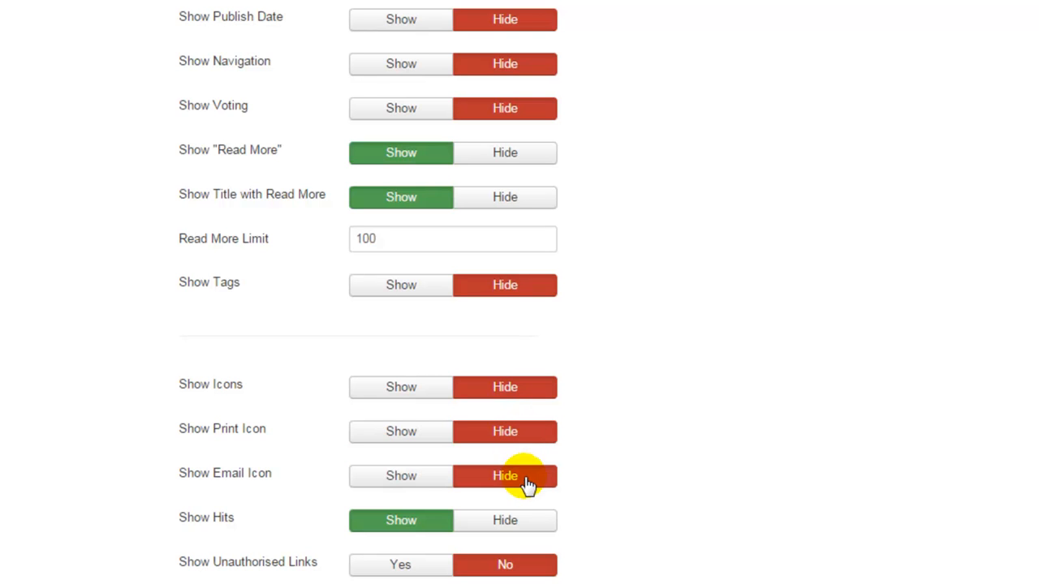
left_click(524, 525)
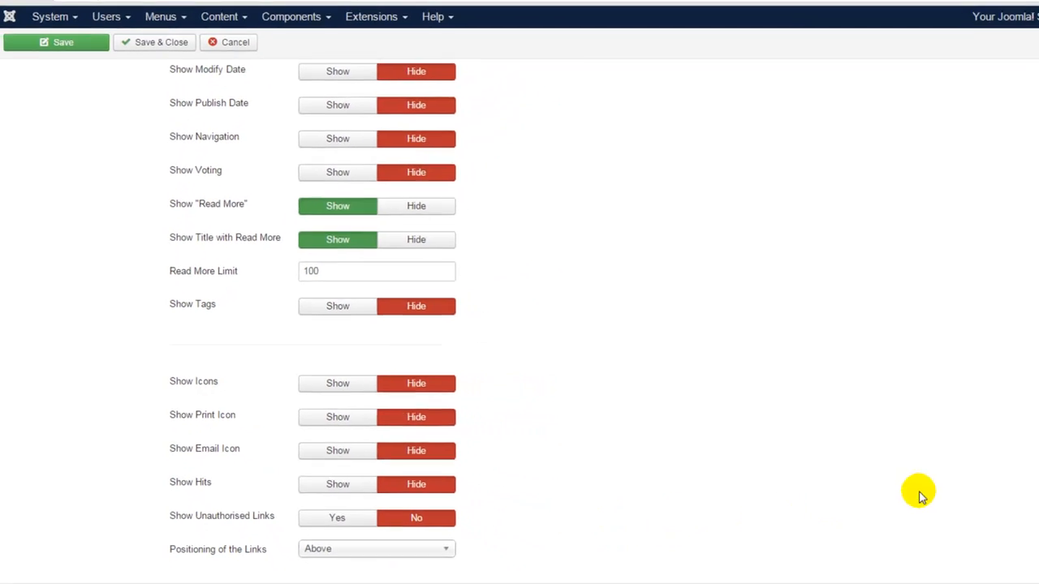
Step: Save the global article options and reload the live Art Classes page to check the article details
left_click_drag(1024, 422, 1027, 176)
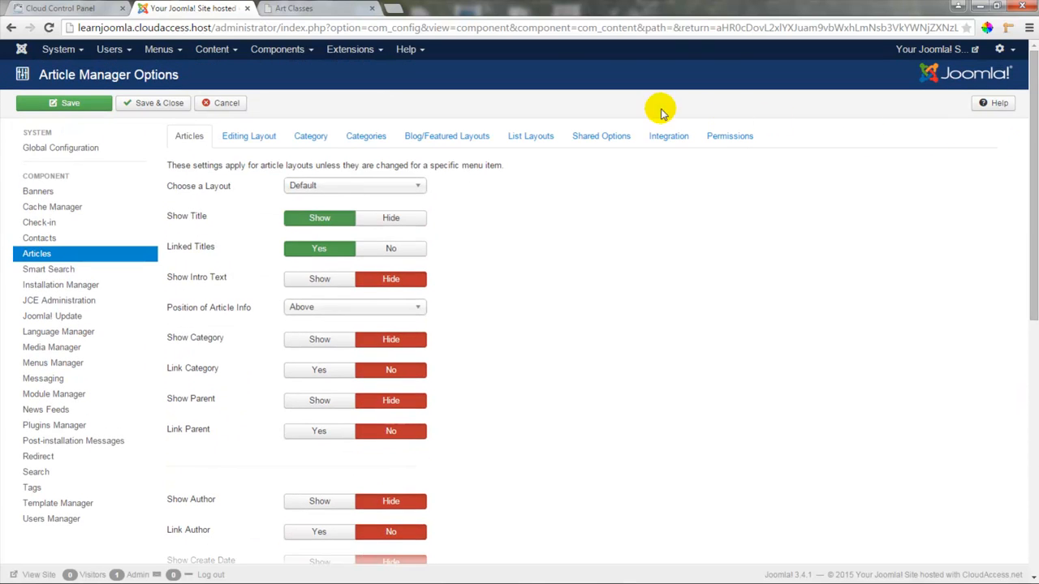
left_click(72, 104)
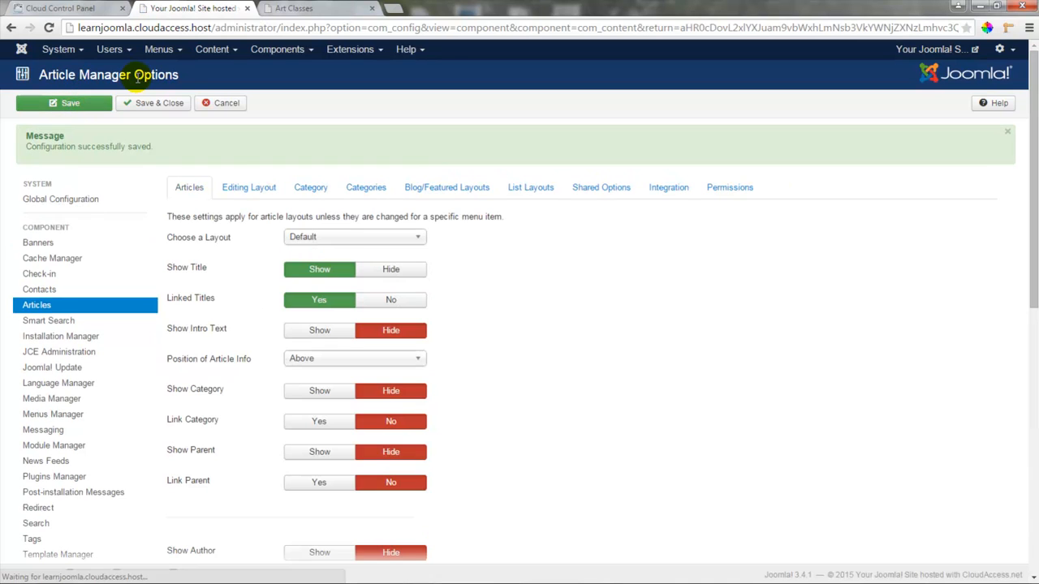
left_click(282, 9)
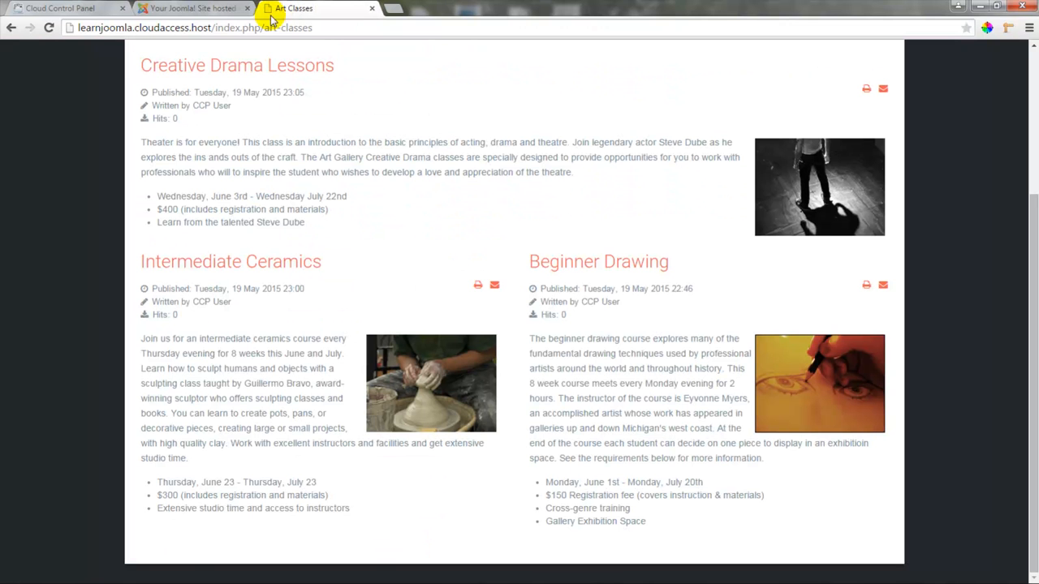
left_click(49, 27)
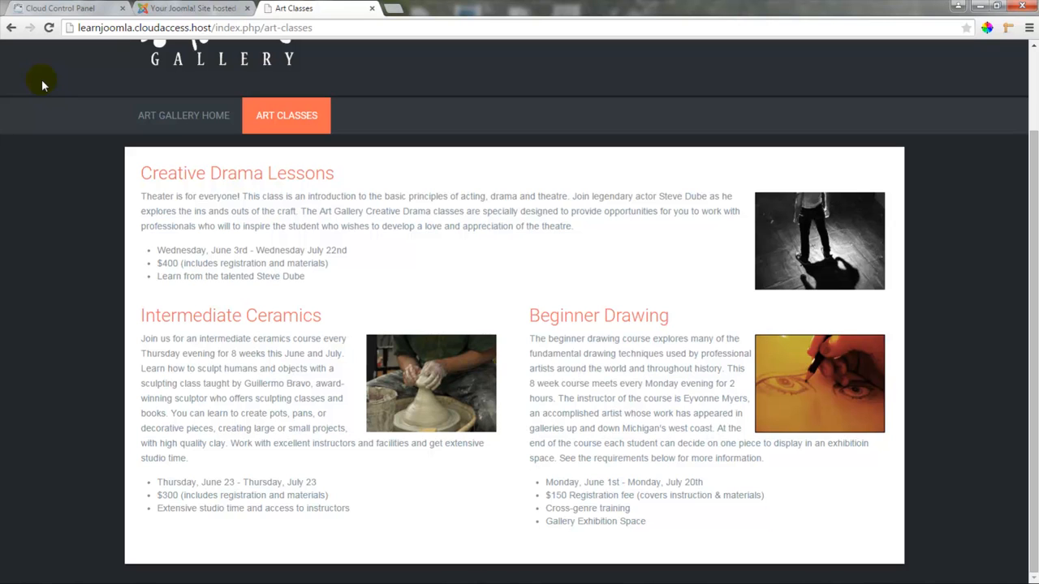
Step: Back in the article options, set the Blog/Featured Layouts to 0 leading articles, 3 intro articles, 3 columns and 0 links
left_click(196, 11)
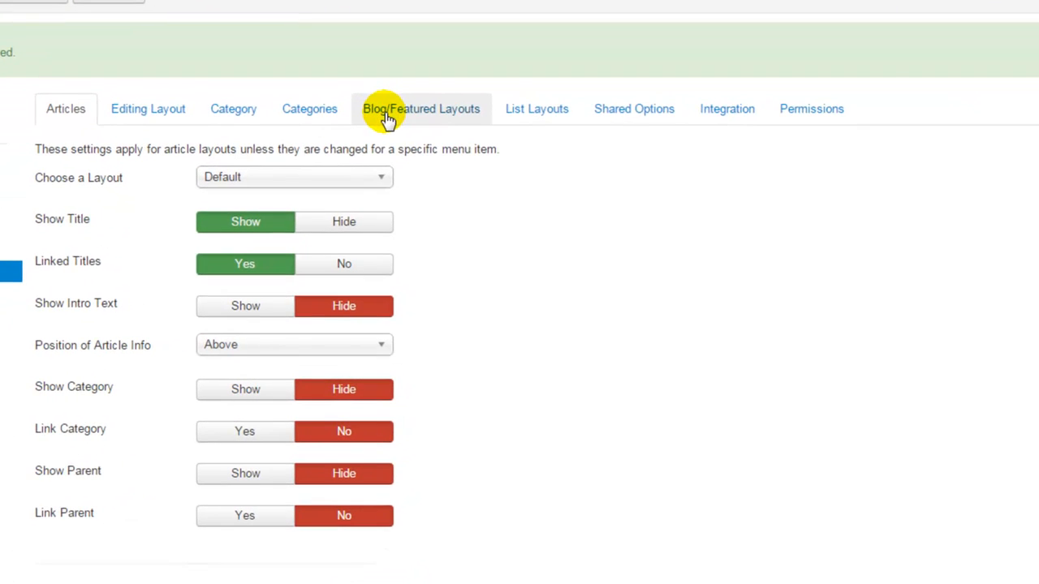
left_click(388, 118)
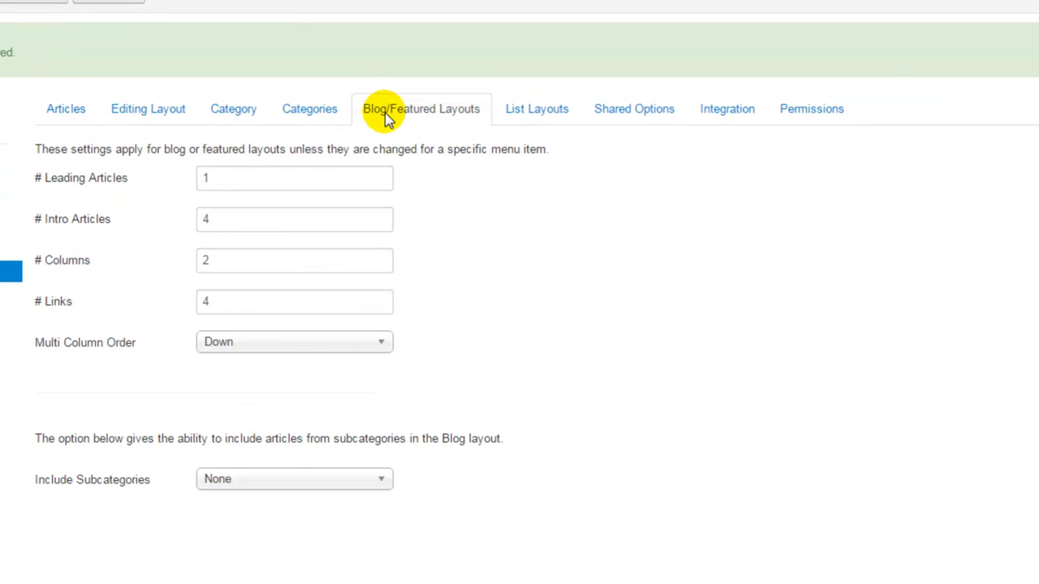
double_click(203, 178)
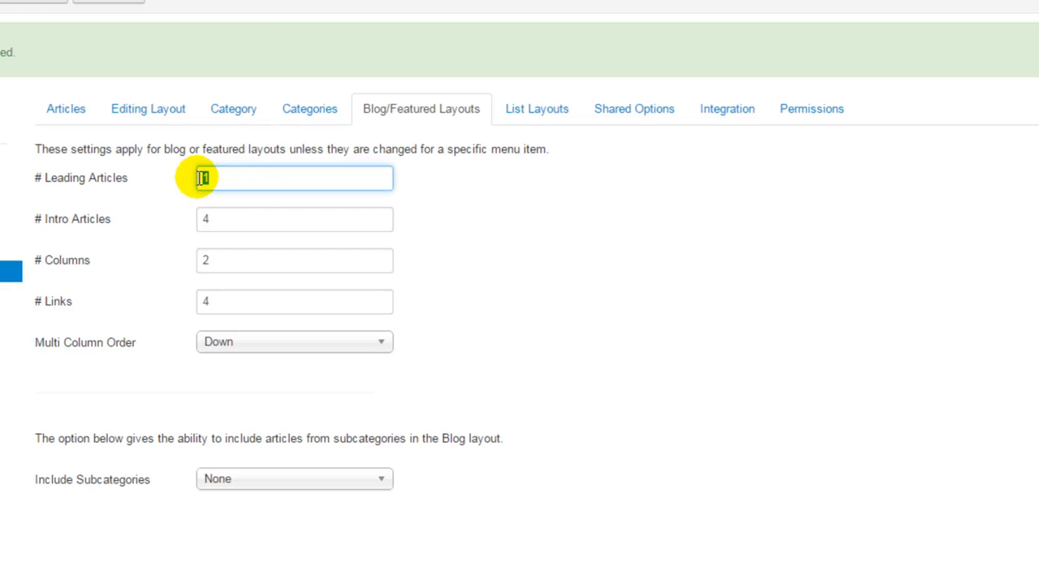
type("0")
double_click(207, 220)
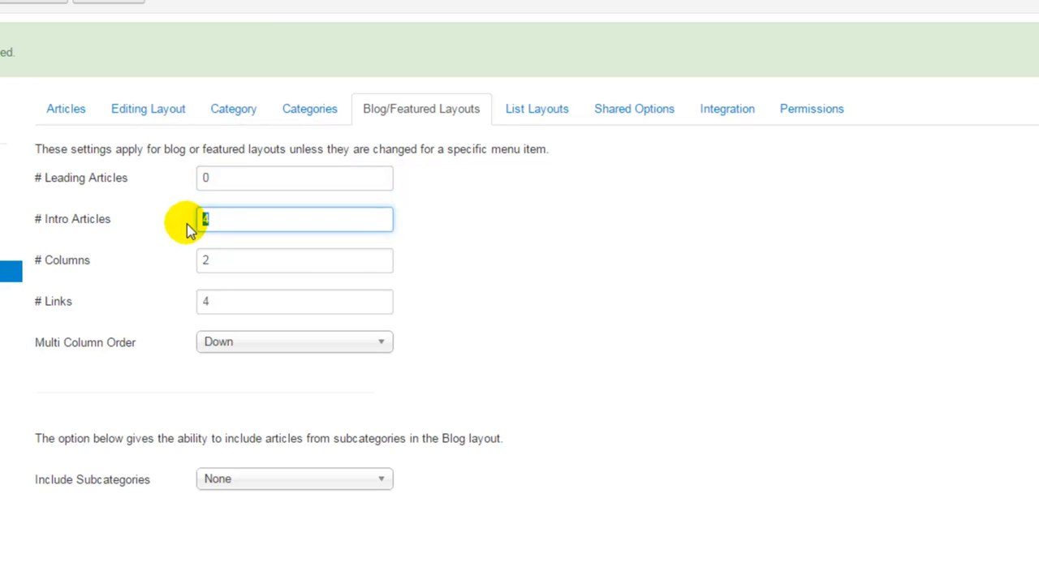
type("3")
double_click(198, 261)
type("3")
double_click(201, 305)
type("0")
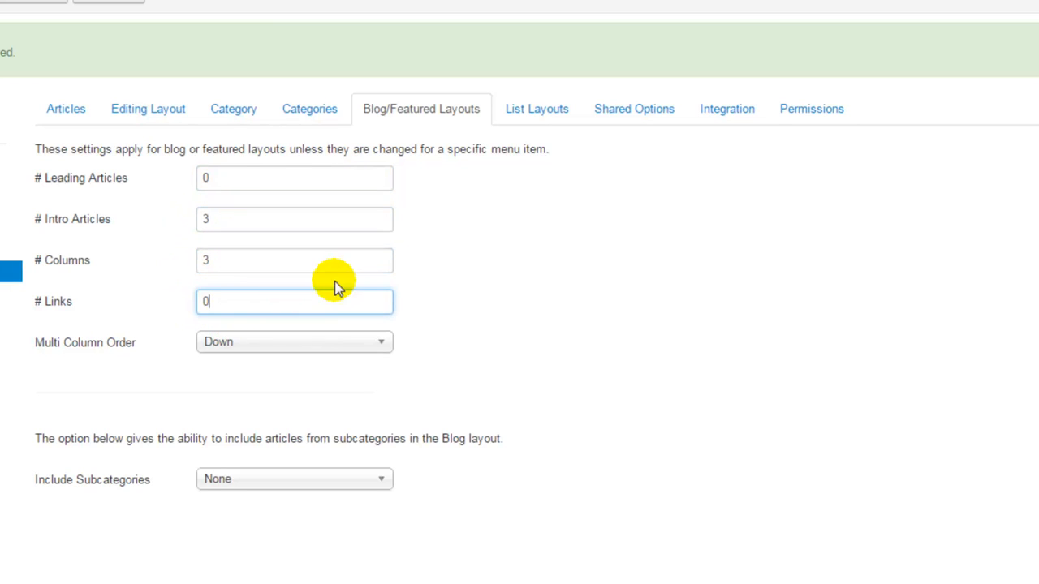
Step: Save the Blog/Featured Layouts settings and reload the live Art Classes page to check the column layout
left_click(428, 239)
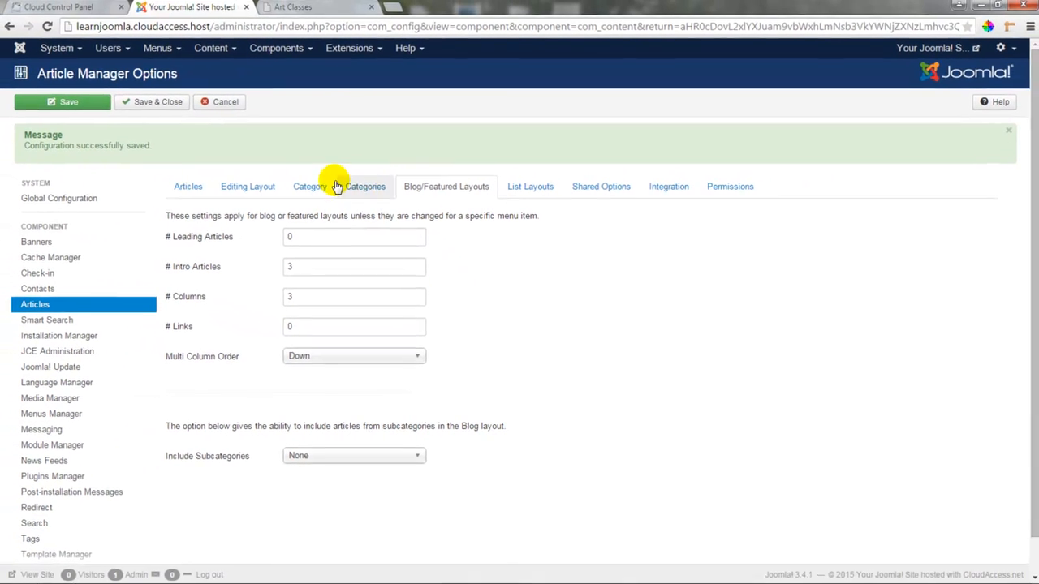
left_click(87, 107)
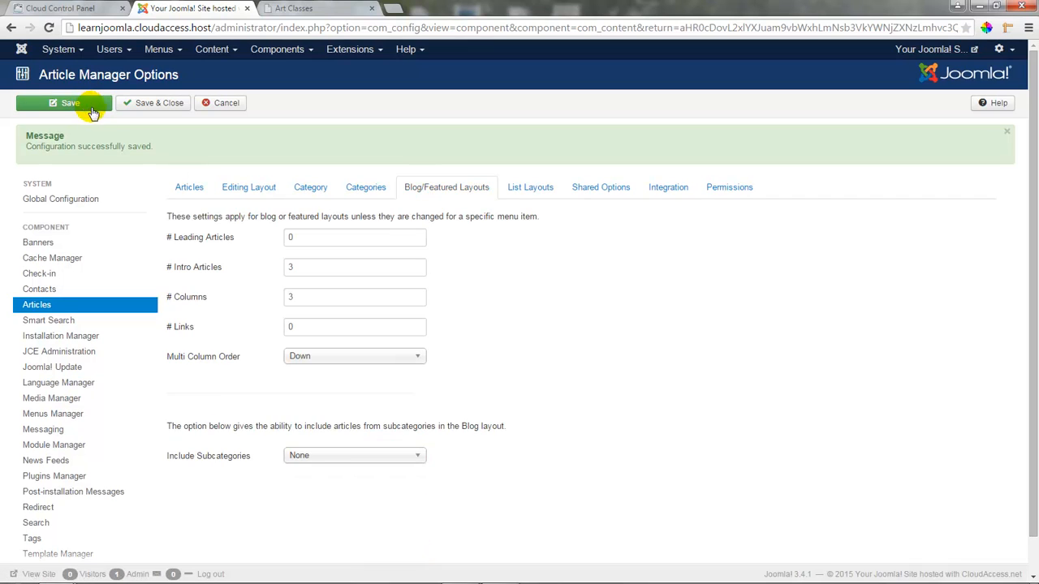
left_click(312, 9)
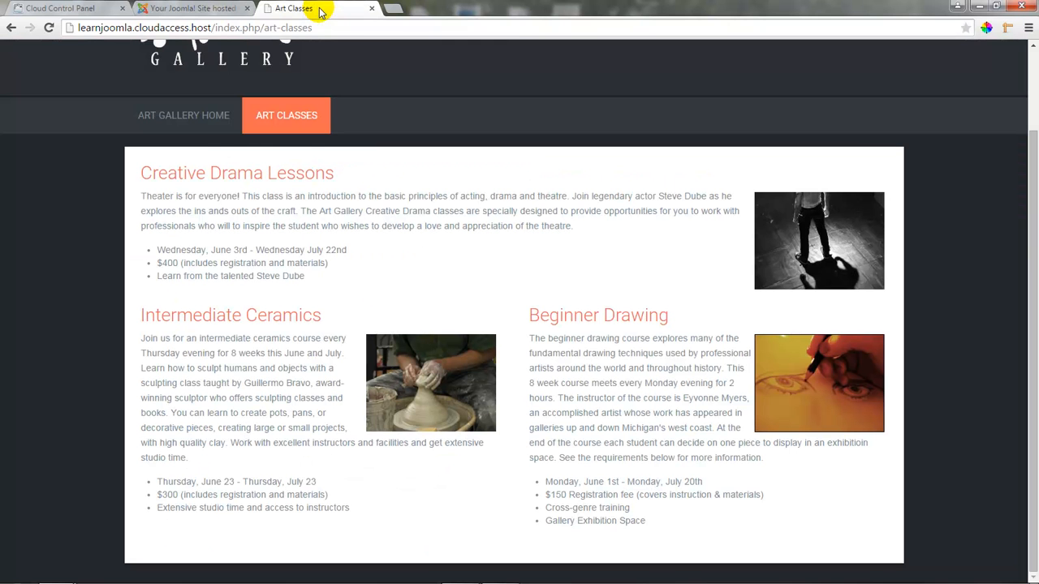
left_click(48, 28)
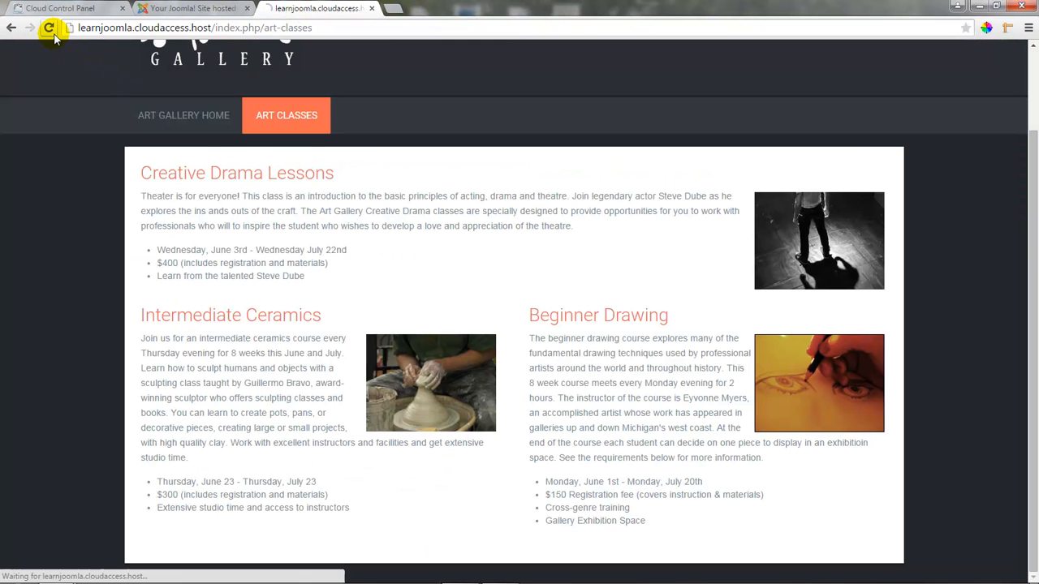